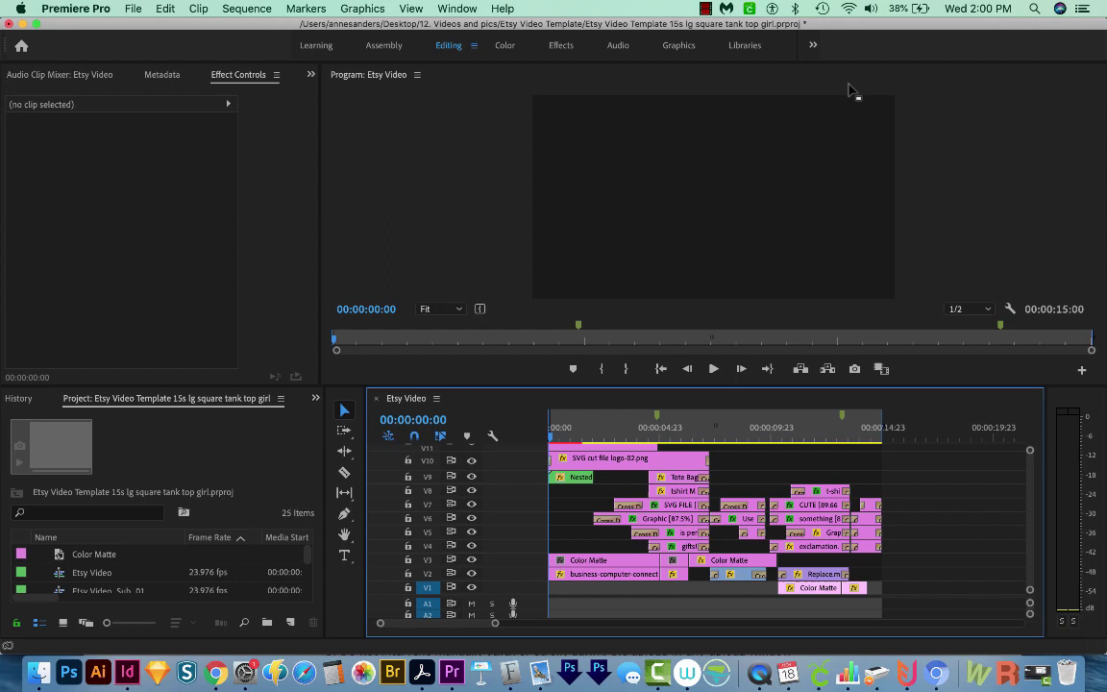
Step: Dismiss the search and close the Creative Cloud window
key(super+space)
key(Escape)
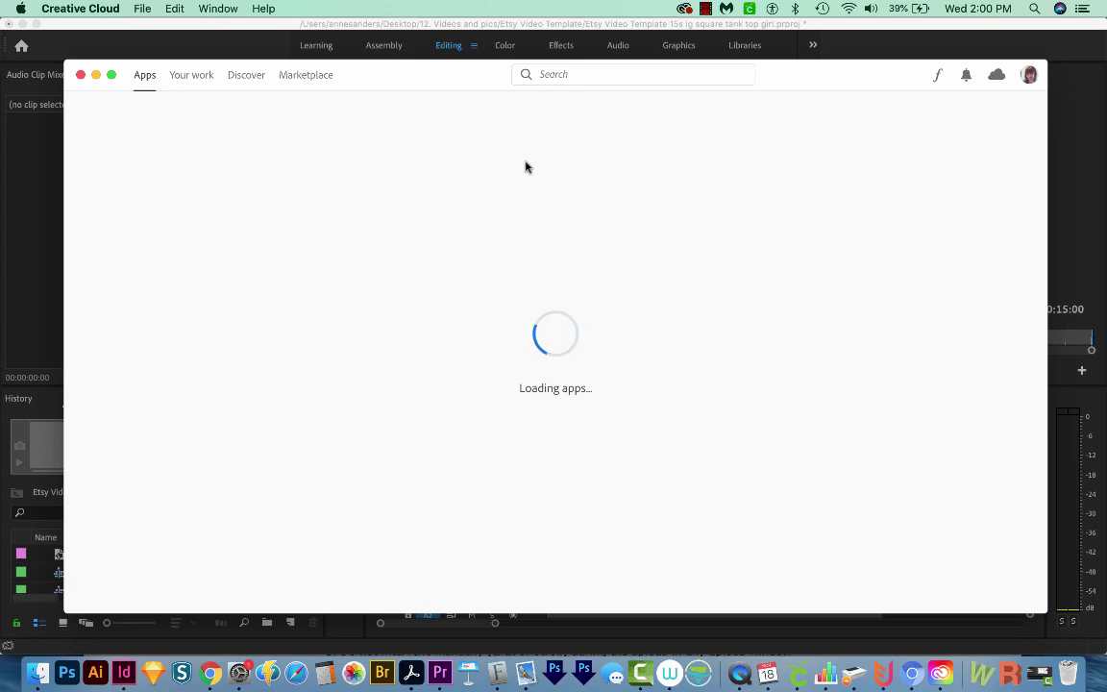
scroll(541, 438, down, 1)
scroll(540, 437, down, 1)
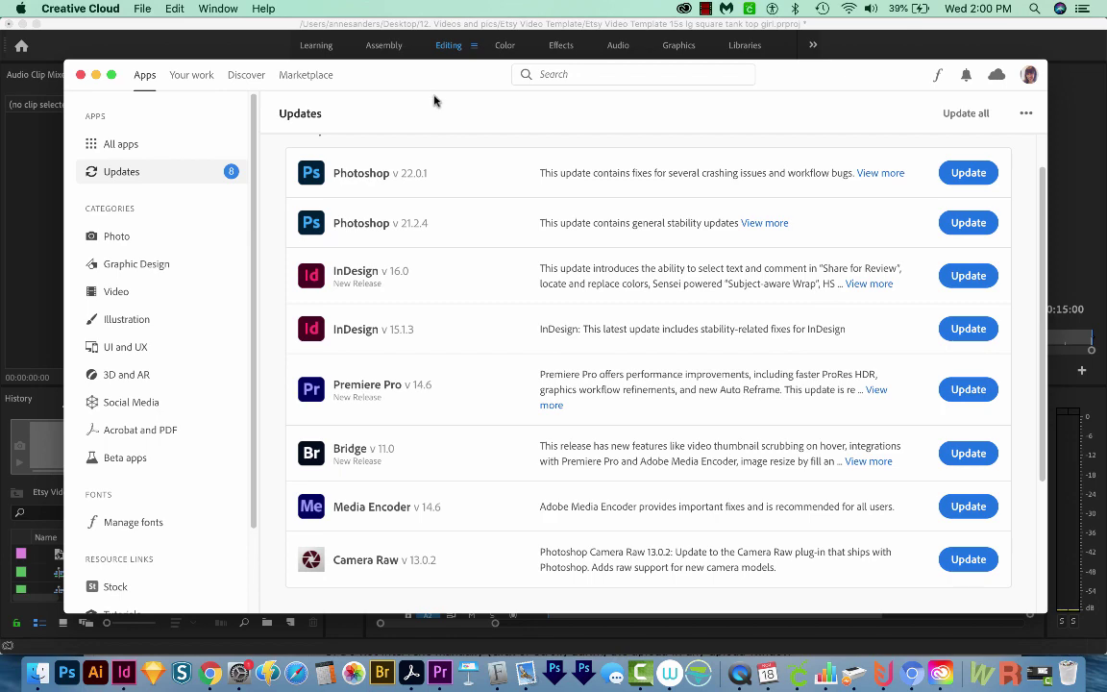
click(81, 75)
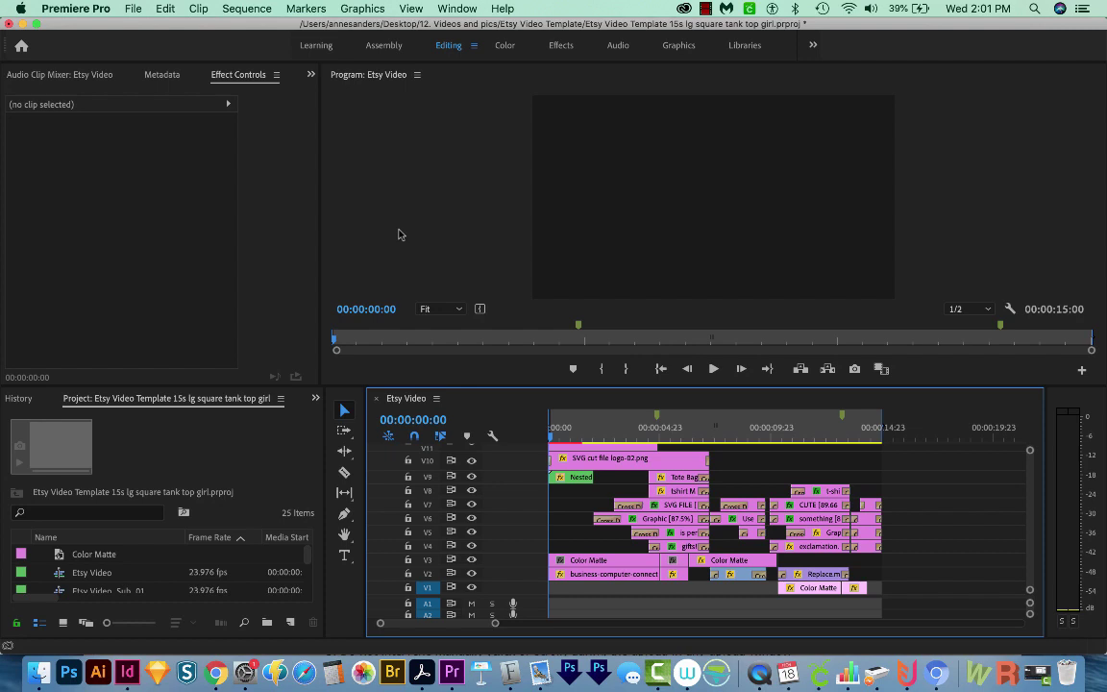
Step: In Finder's home folder, turn on Show Library Folder in the view options
click(39, 673)
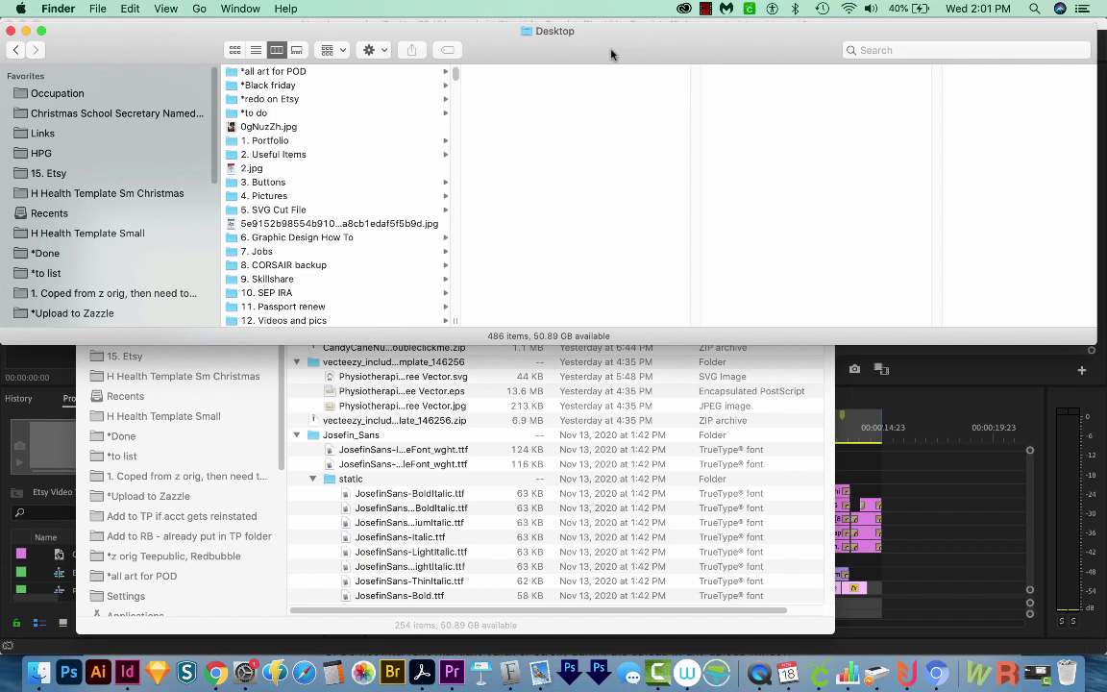
key(super+shift+a)
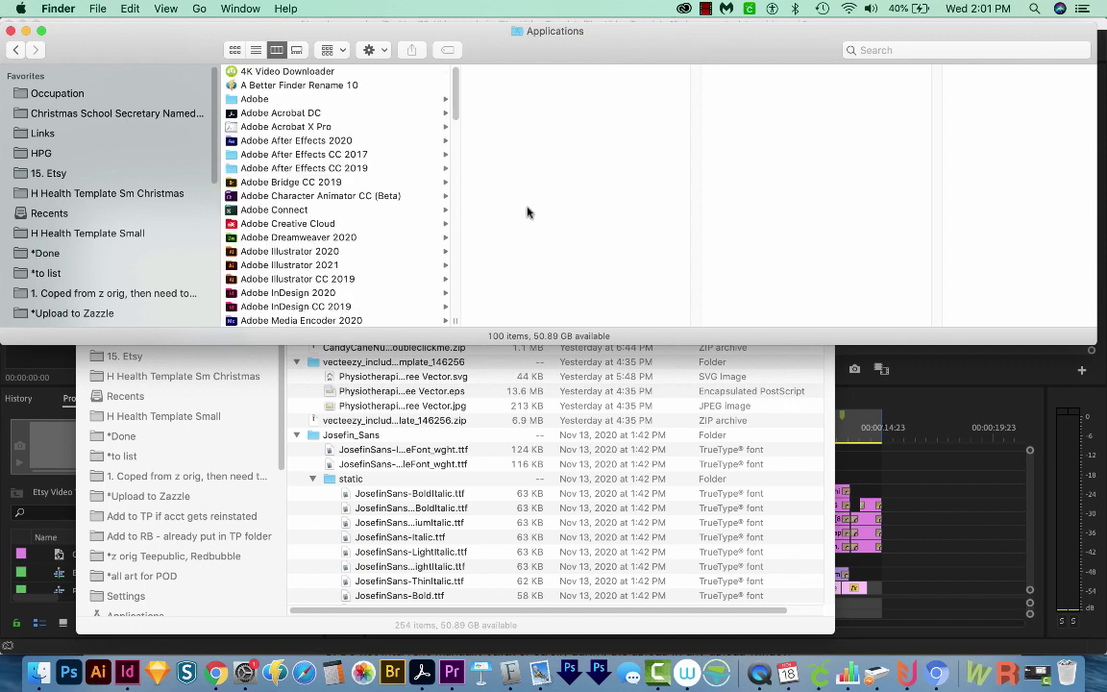
key(super+shift+h)
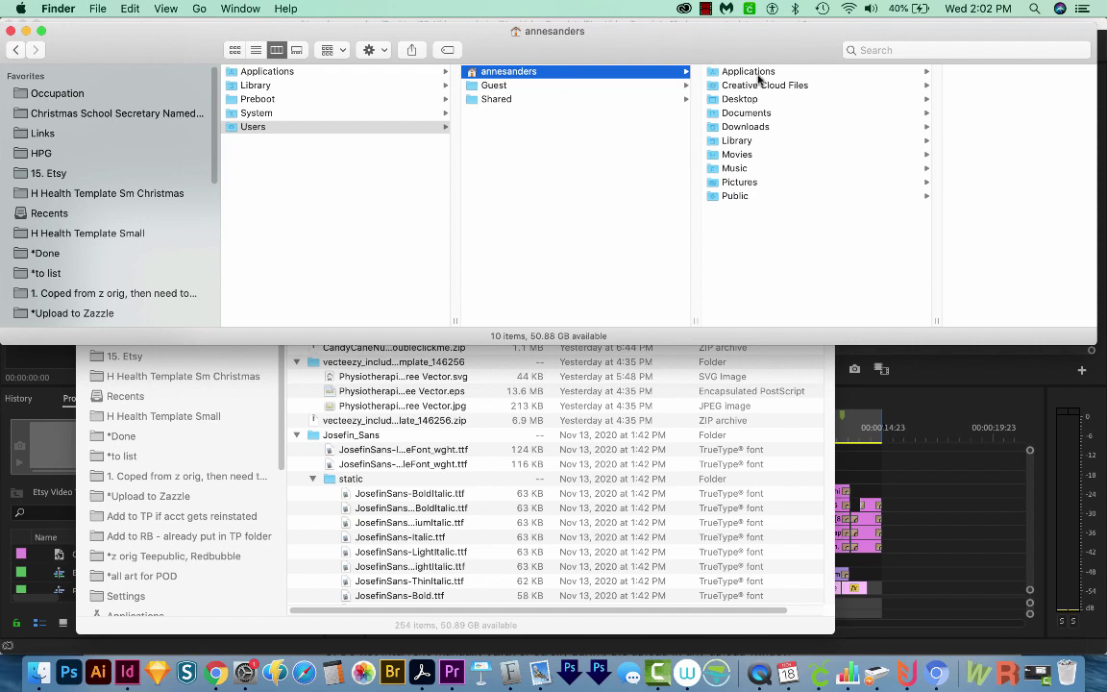
click(737, 142)
right_click(656, 248)
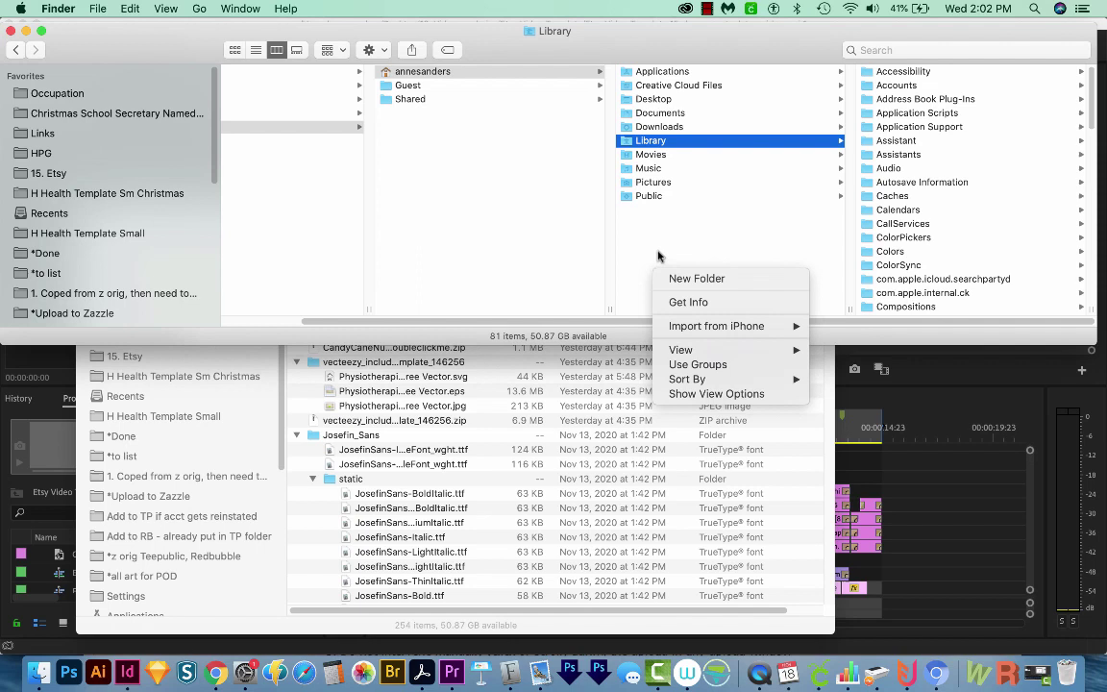
click(658, 241)
right_click(657, 239)
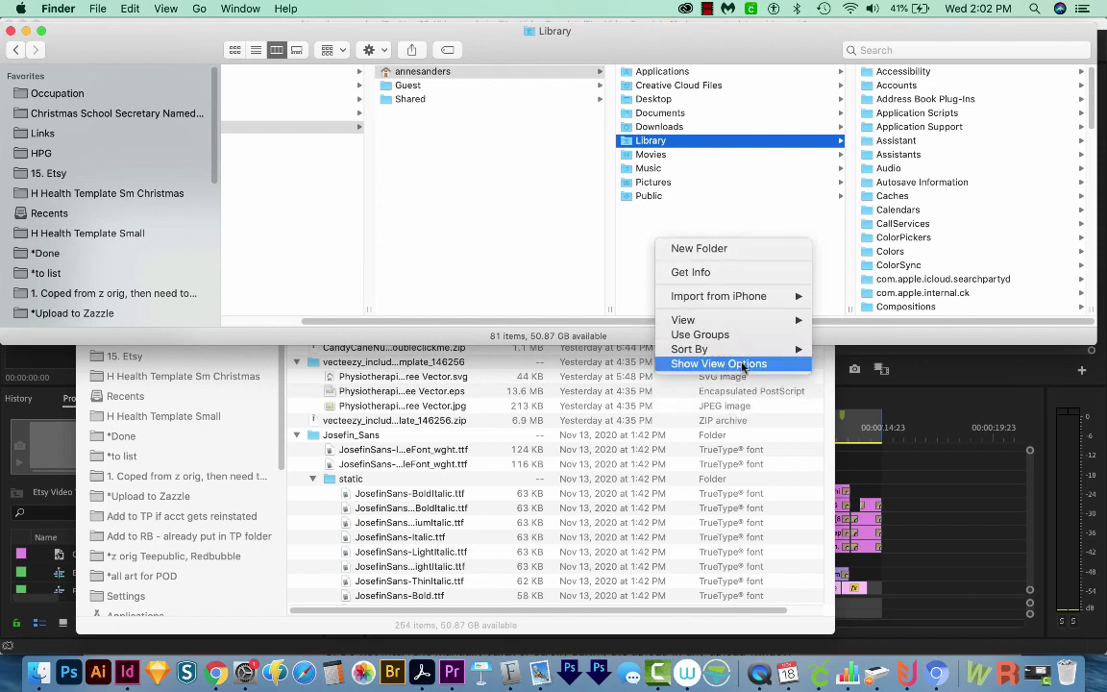
click(741, 365)
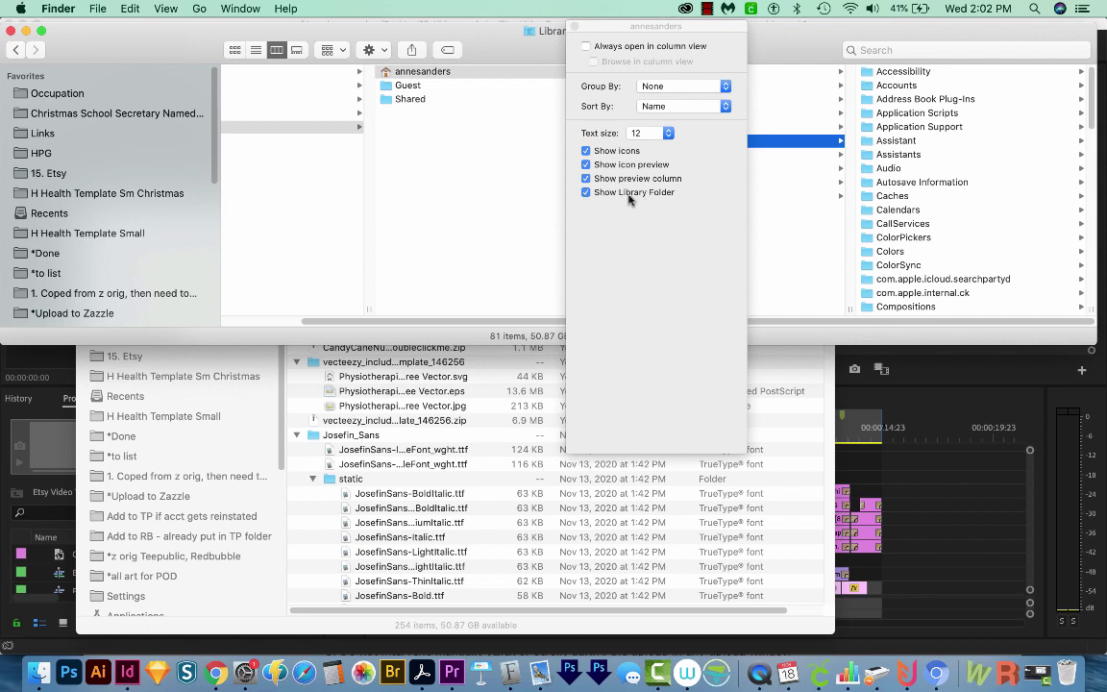
key(cmd+j)
Step: Navigate to Library › Application Support › Adobe
click(662, 142)
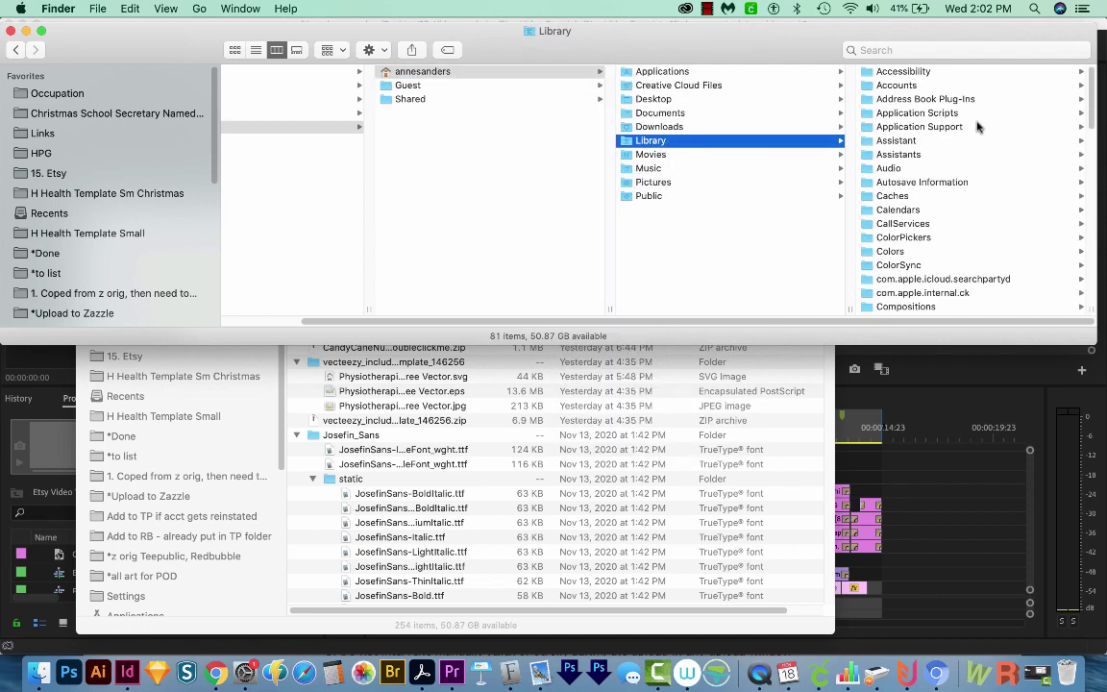
click(865, 126)
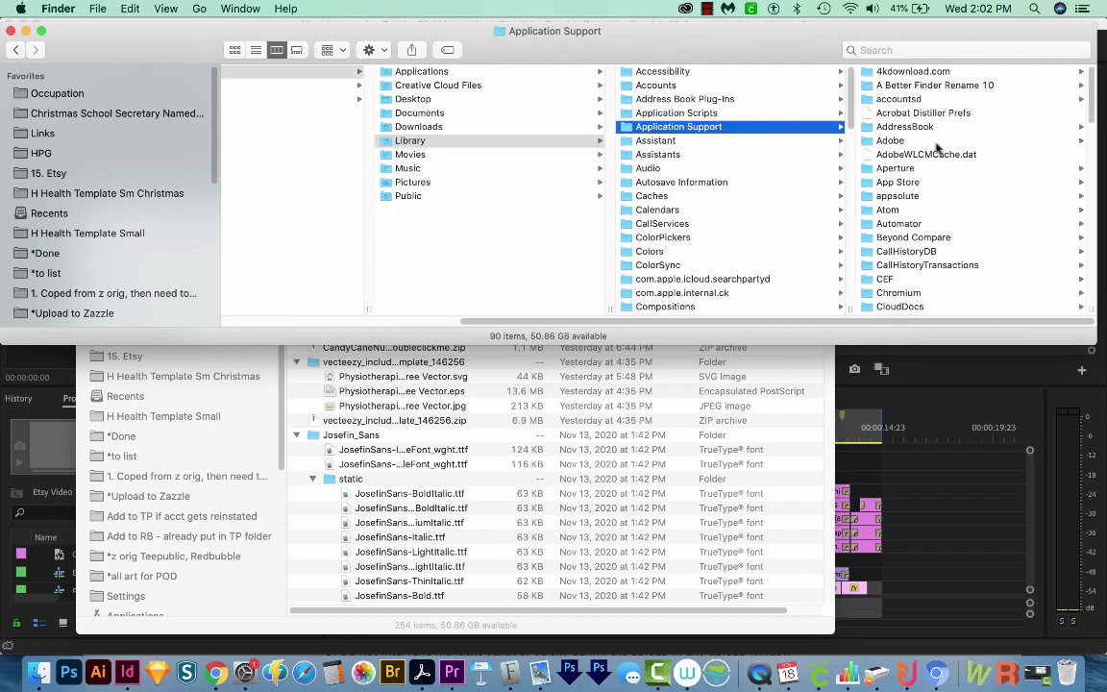
click(937, 142)
scroll(981, 279, down, 5)
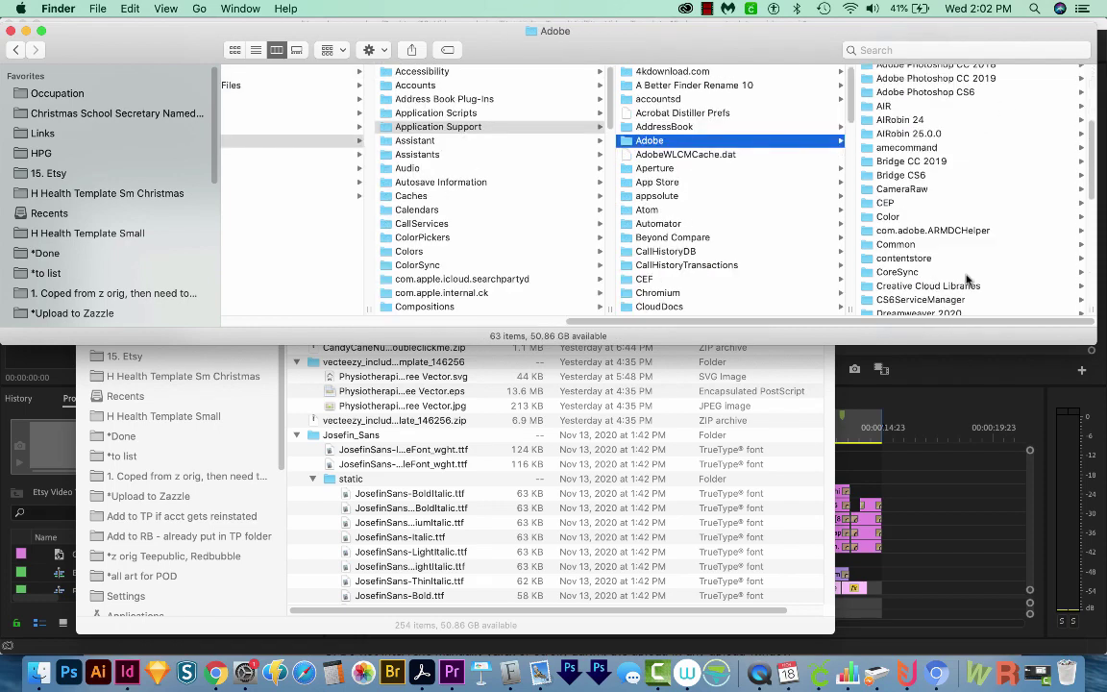
Step: Move all 308 files in Adobe › Common › Media Cache to the Trash
click(923, 234)
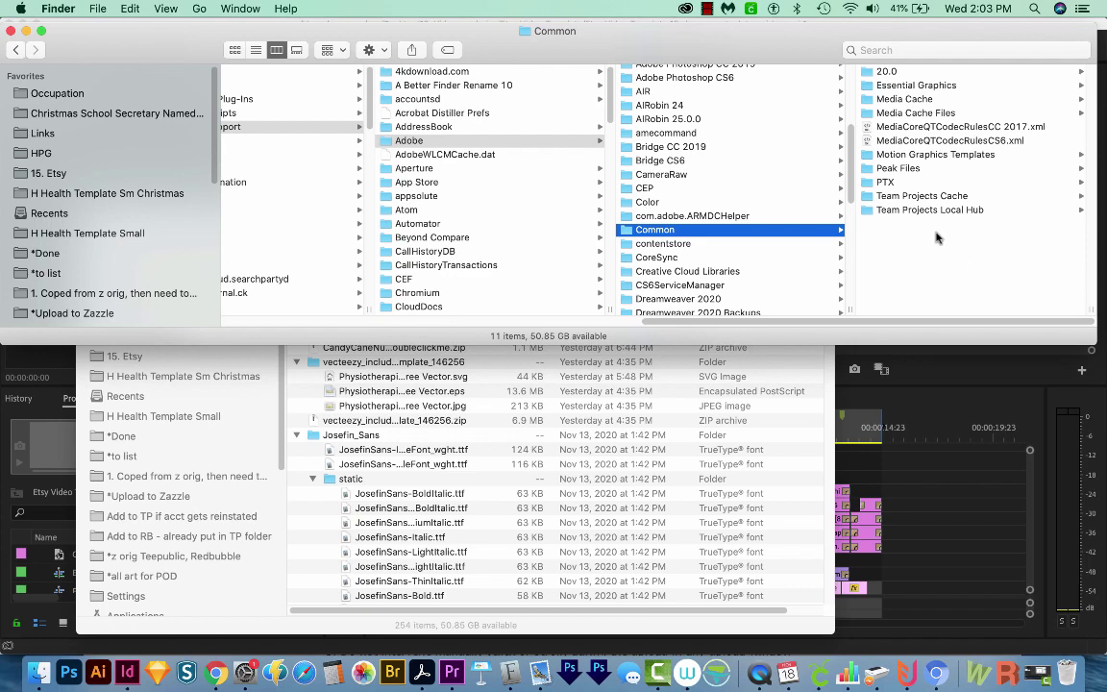
click(921, 101)
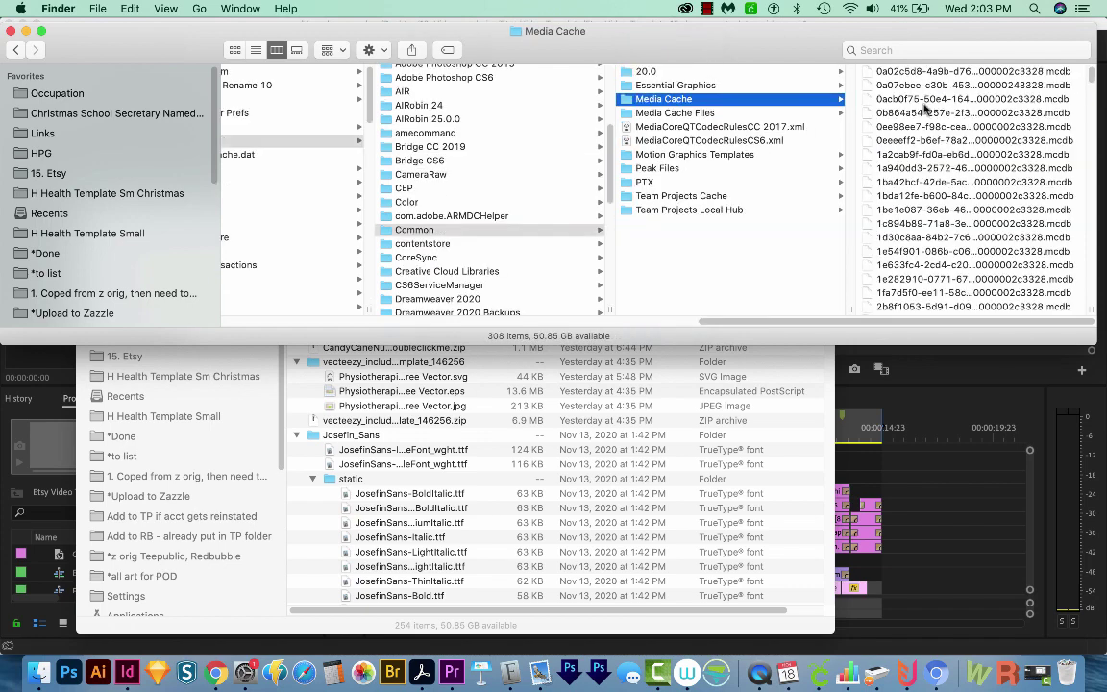
click(978, 168)
key(super+a)
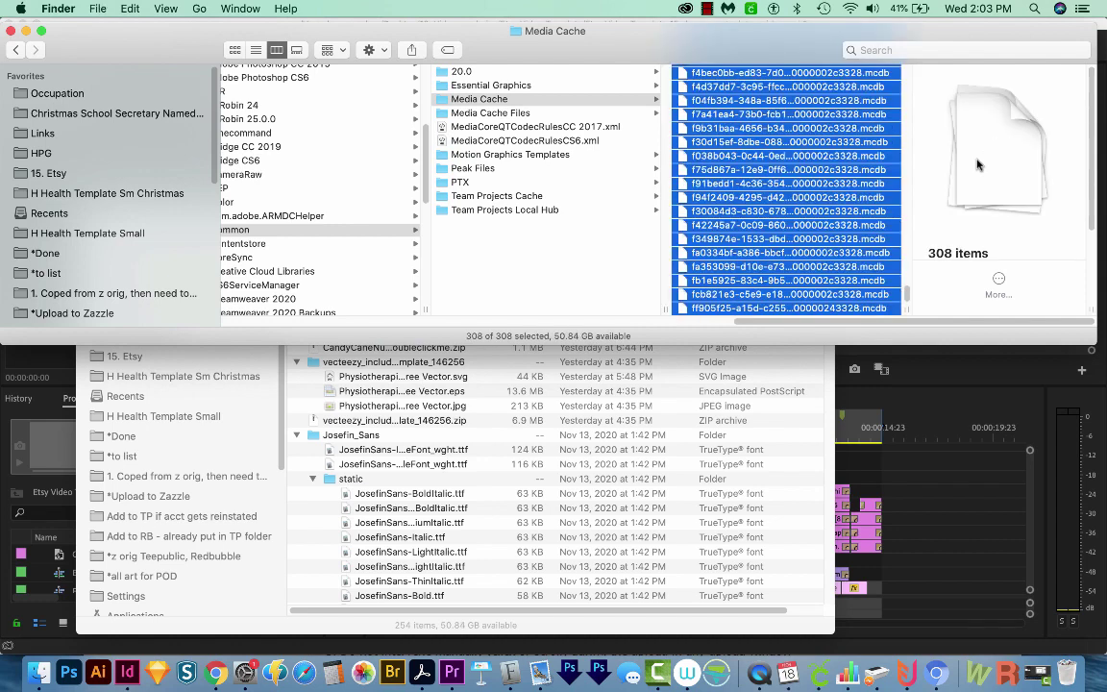
key(super+BackSpace)
Step: Move every file in the Media Cache Files folder to the Trash
click(524, 112)
click(776, 182)
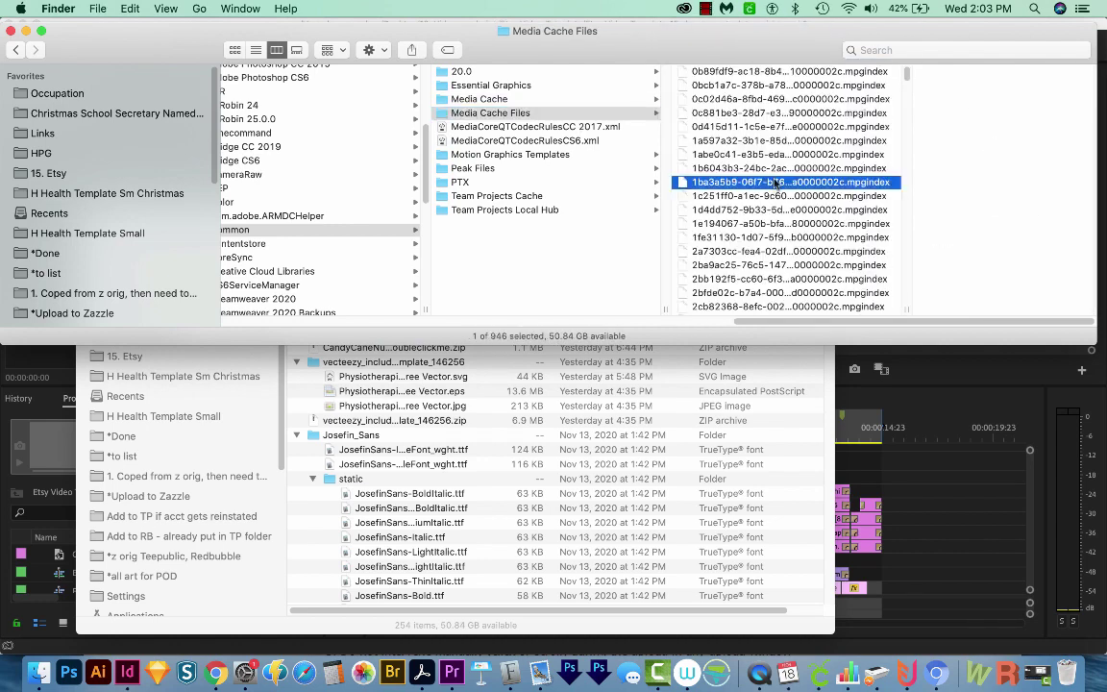
key(super+a)
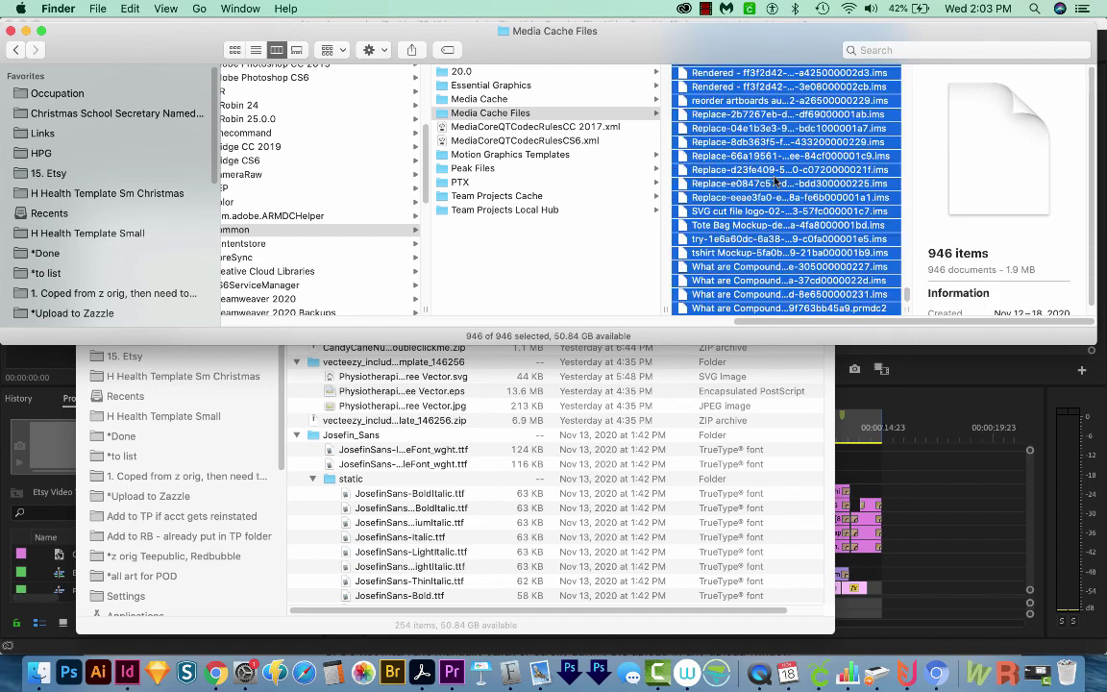
key(super+BackSpace)
key(Left)
key(Down)
key(Down)
key(Down)
key(Down)
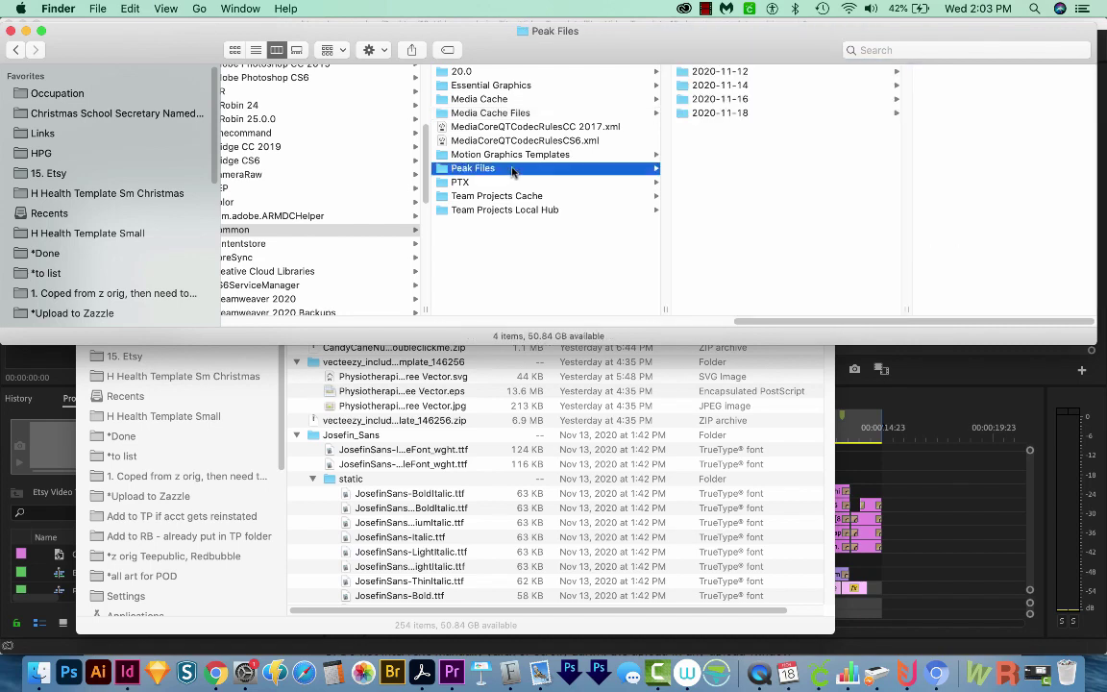
Step: Move all 346 files in the PTX cache folder to the Trash
key(Down)
key(Down)
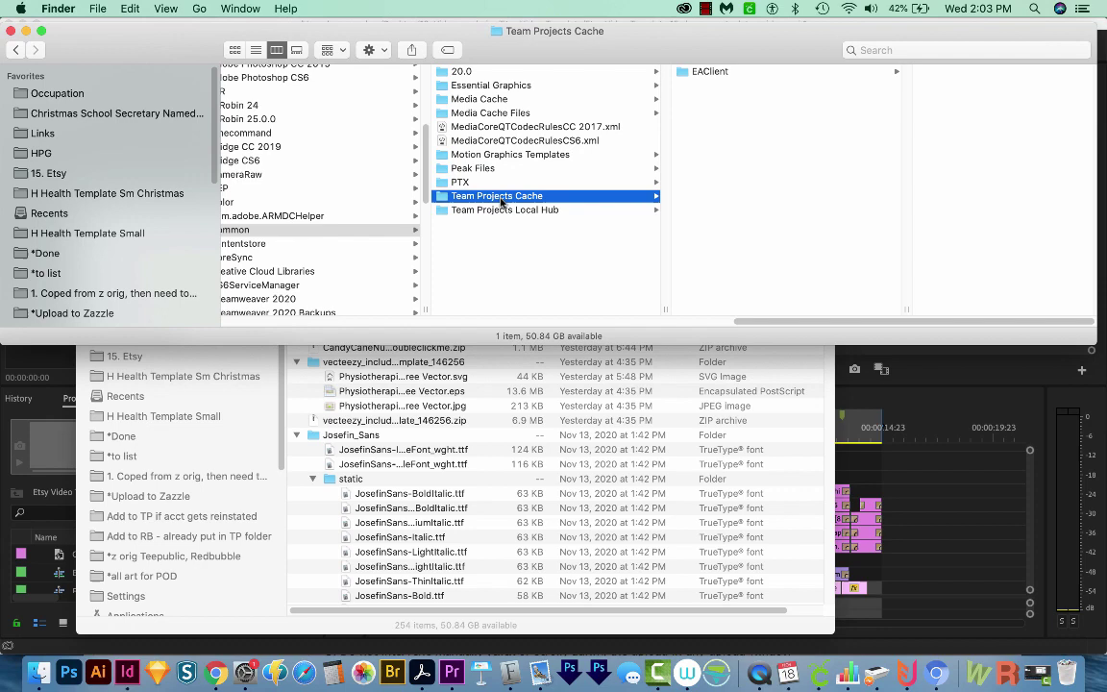
key(Right)
key(Left)
key(Up)
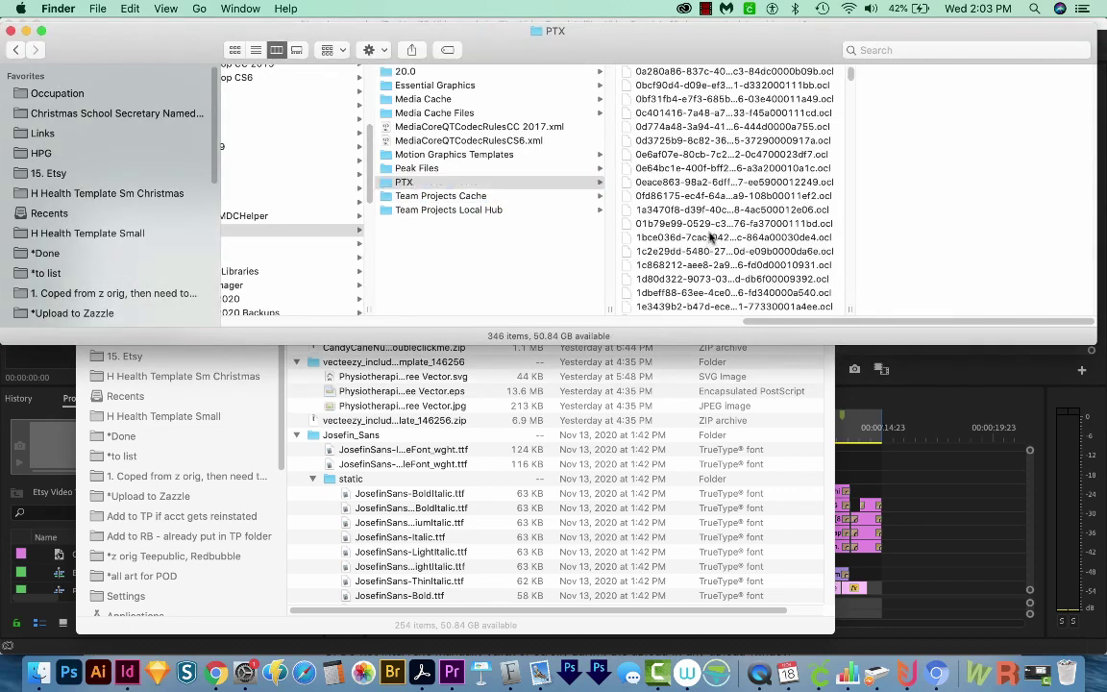
click(723, 236)
key(super+a)
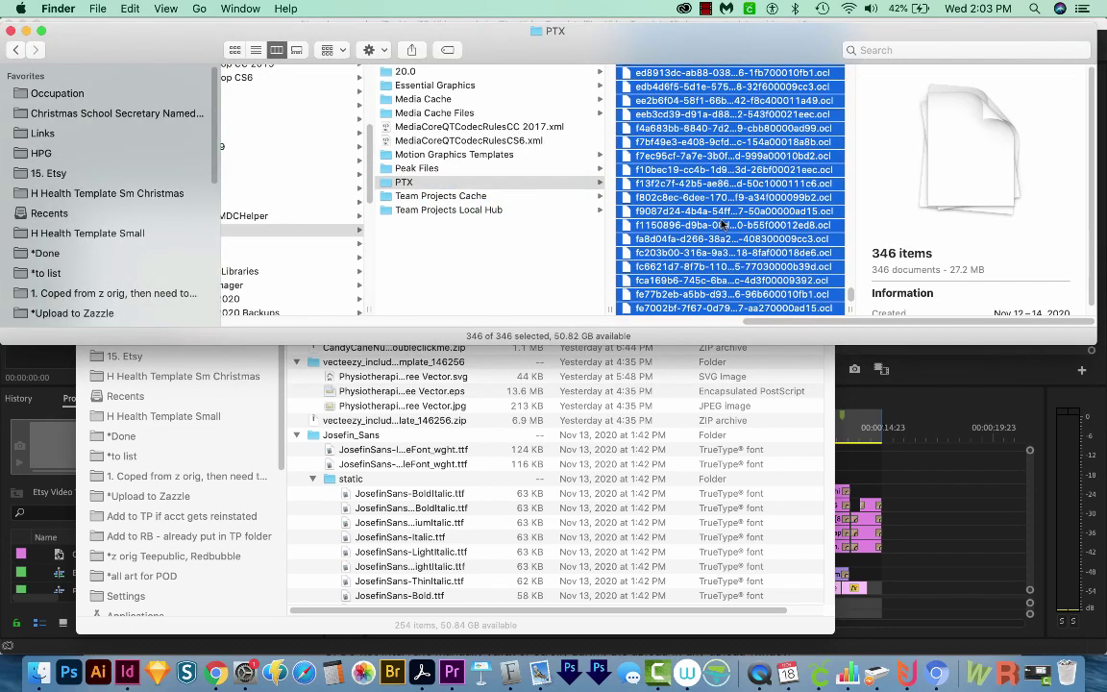
key(super+BackSpace)
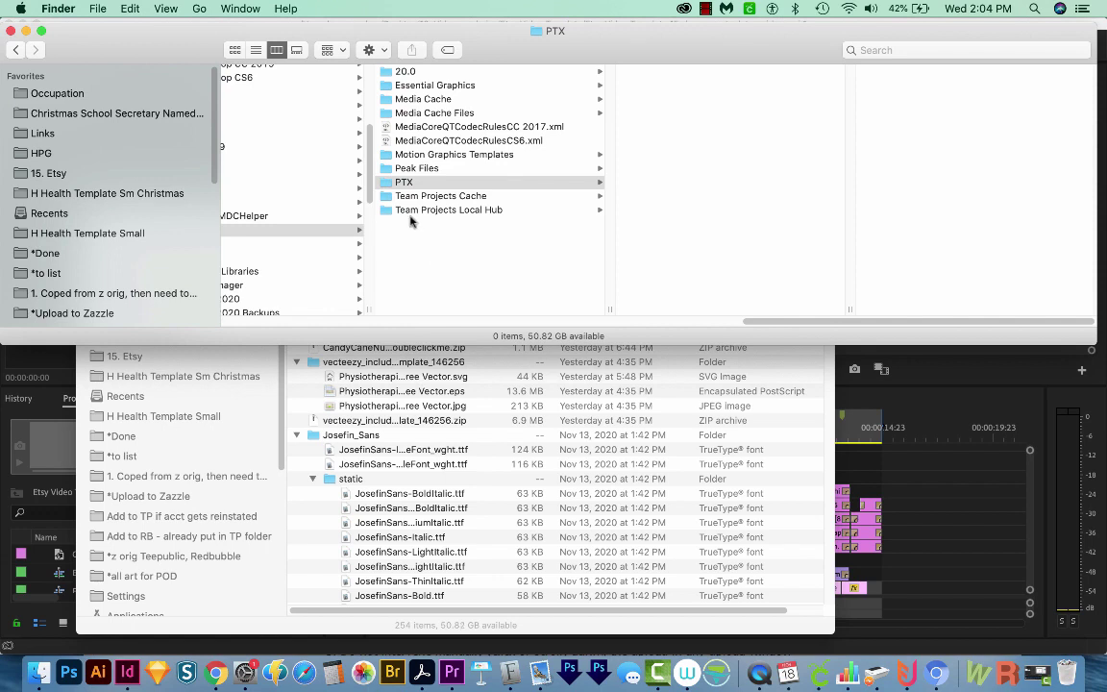
Step: Empty the Trash permanently from its Dock menu, freeing about 10 GB
right_click(1069, 670)
click(1084, 627)
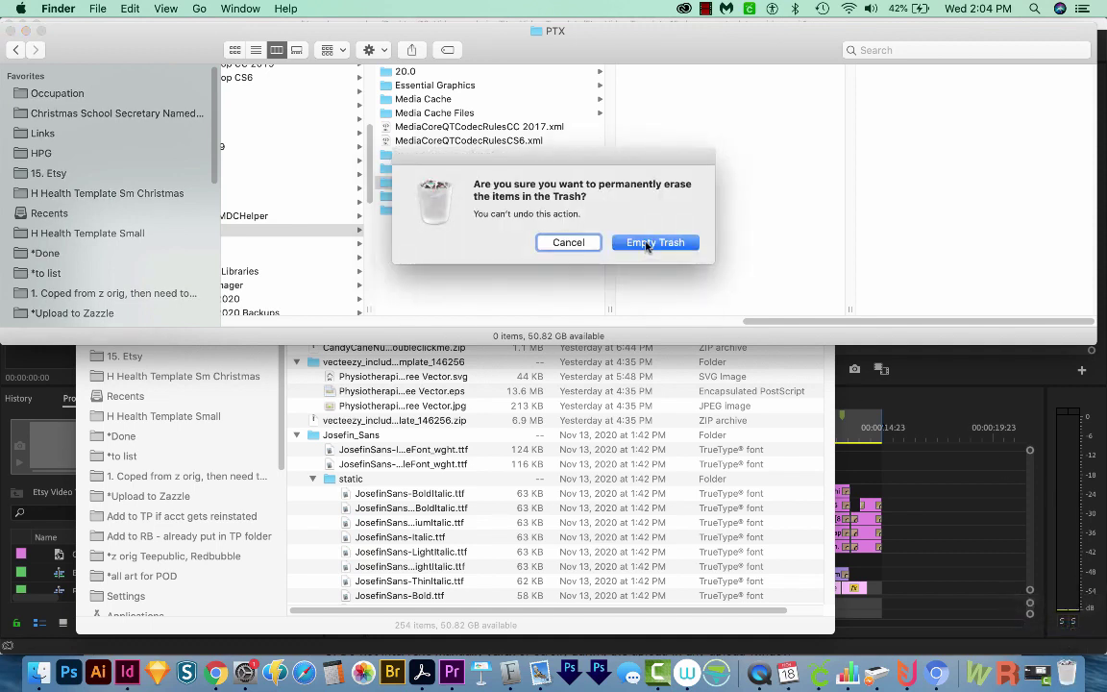
click(646, 242)
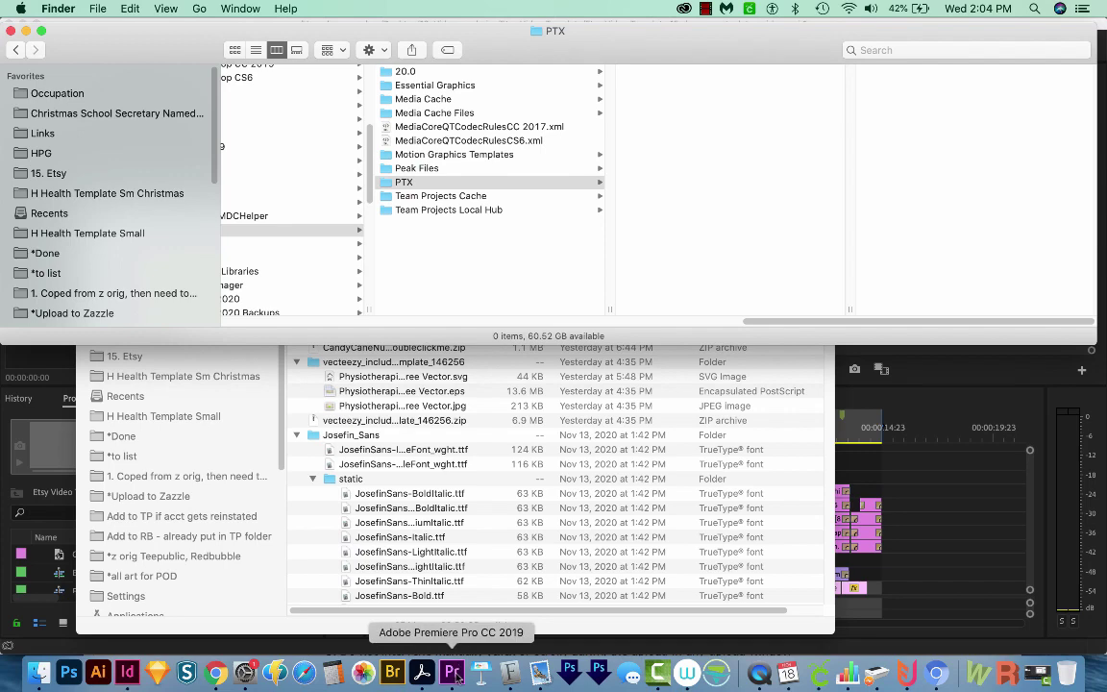
Step: Quit Premiere Pro, closing the Etsy Video project, then relaunch it from the Dock
click(453, 673)
click(99, 12)
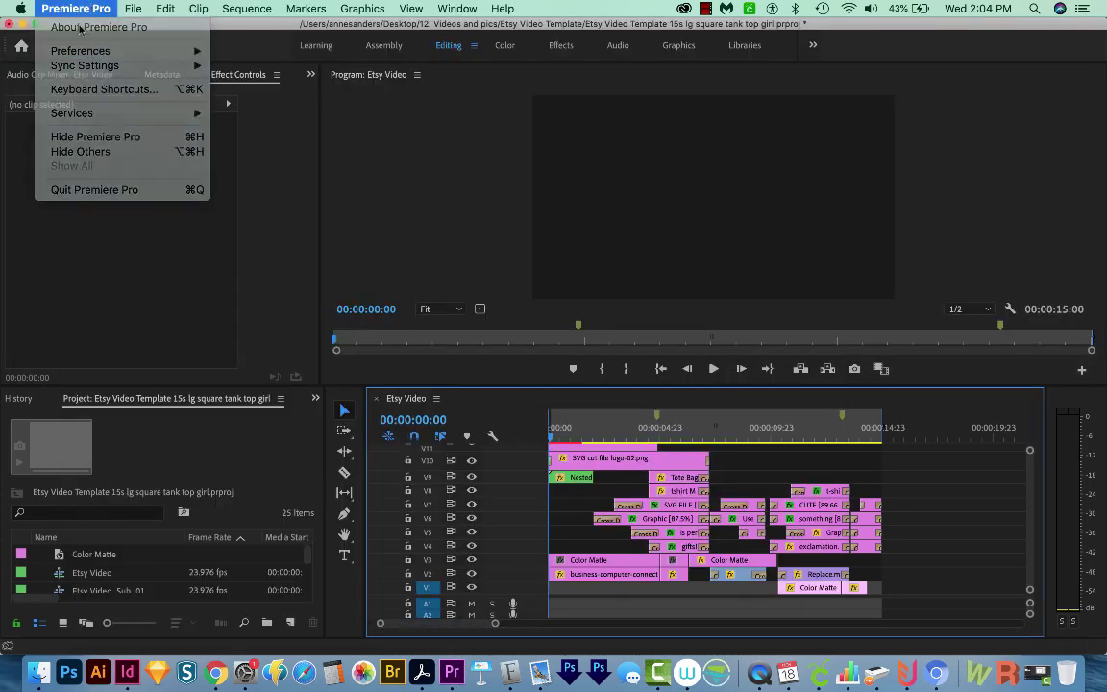
click(99, 12)
click(99, 12)
click(99, 188)
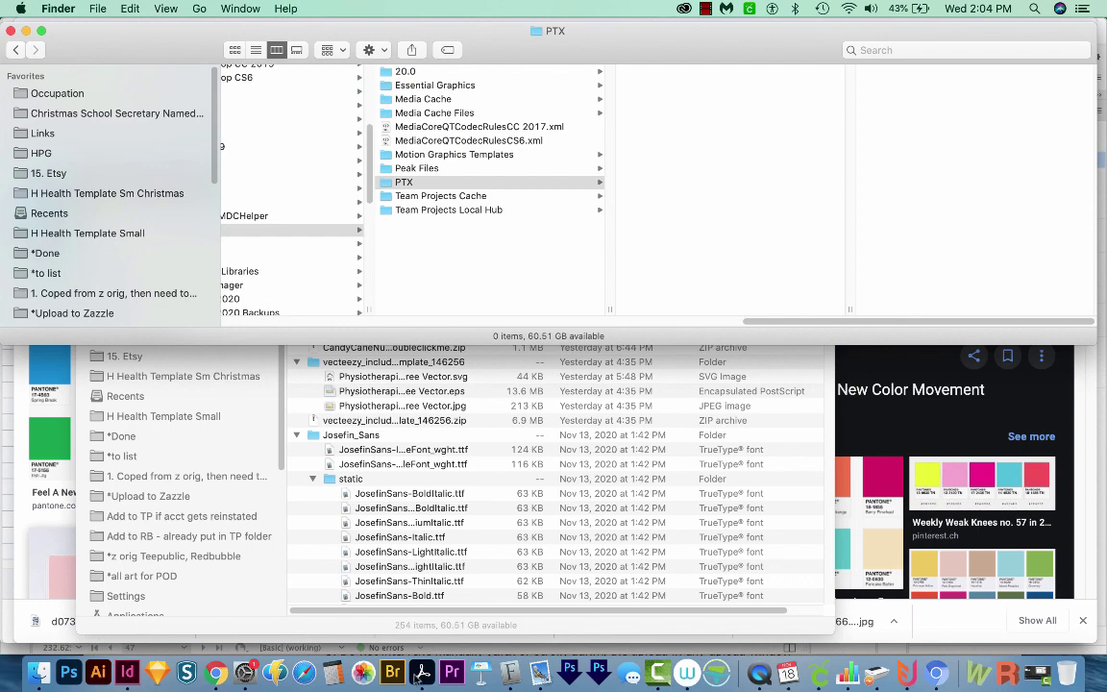
alt+shift+click(452, 673)
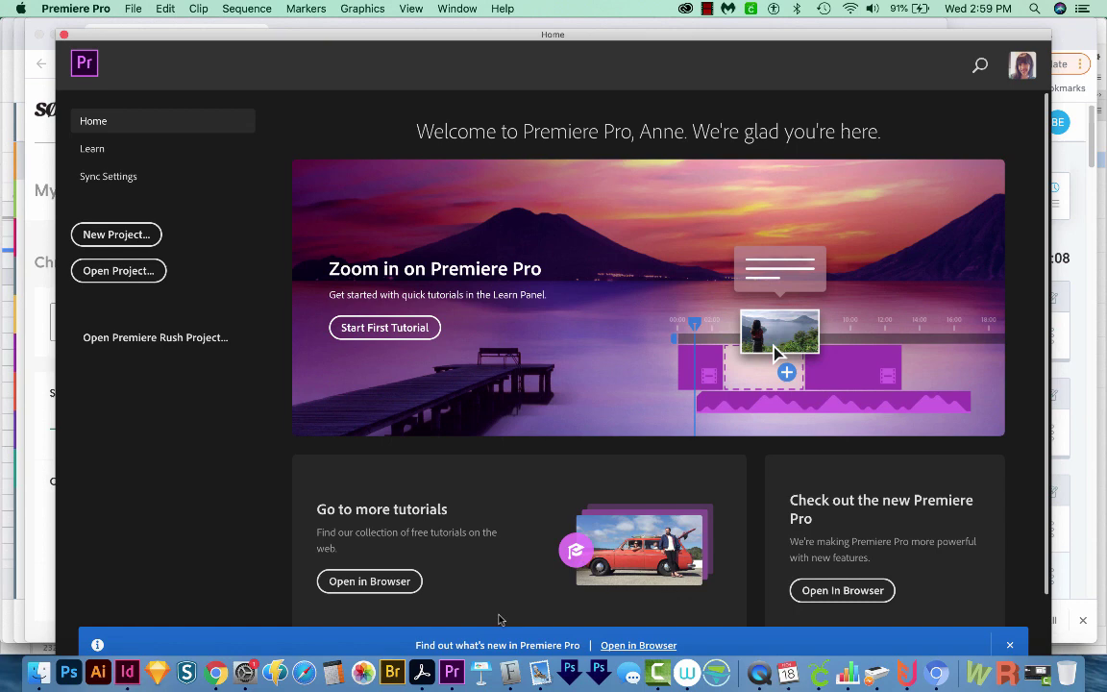
Step: In Preferences › Media Cache, use Delete Unused, then confirm with OK
click(92, 11)
mouse_move(137, 57)
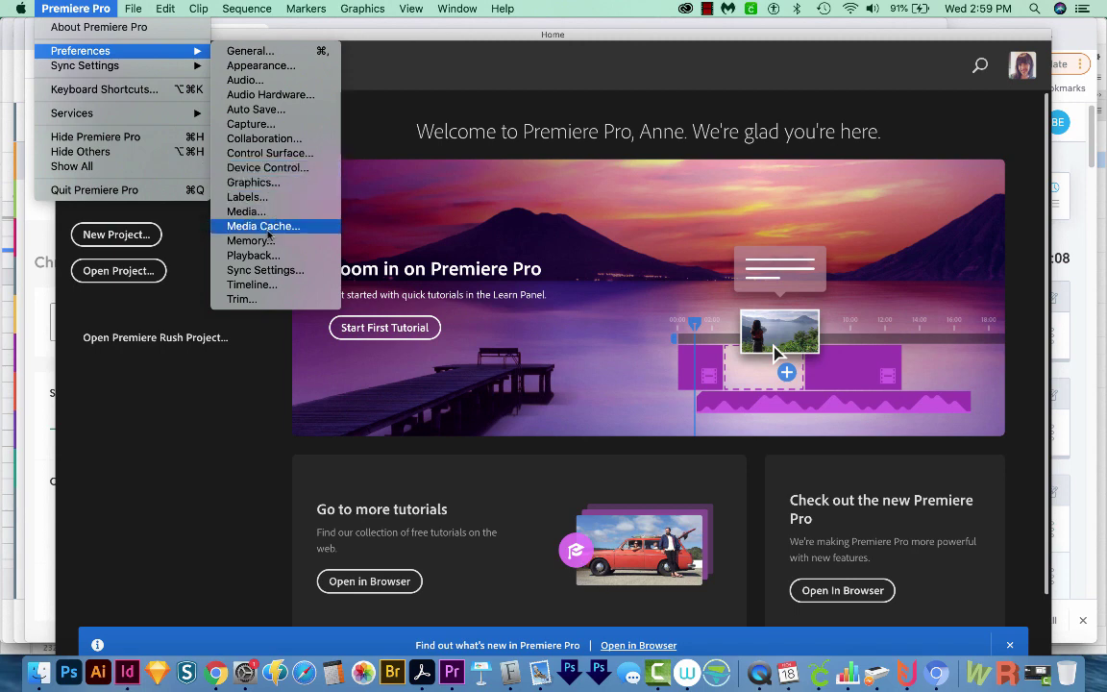
mouse_move(140, 15)
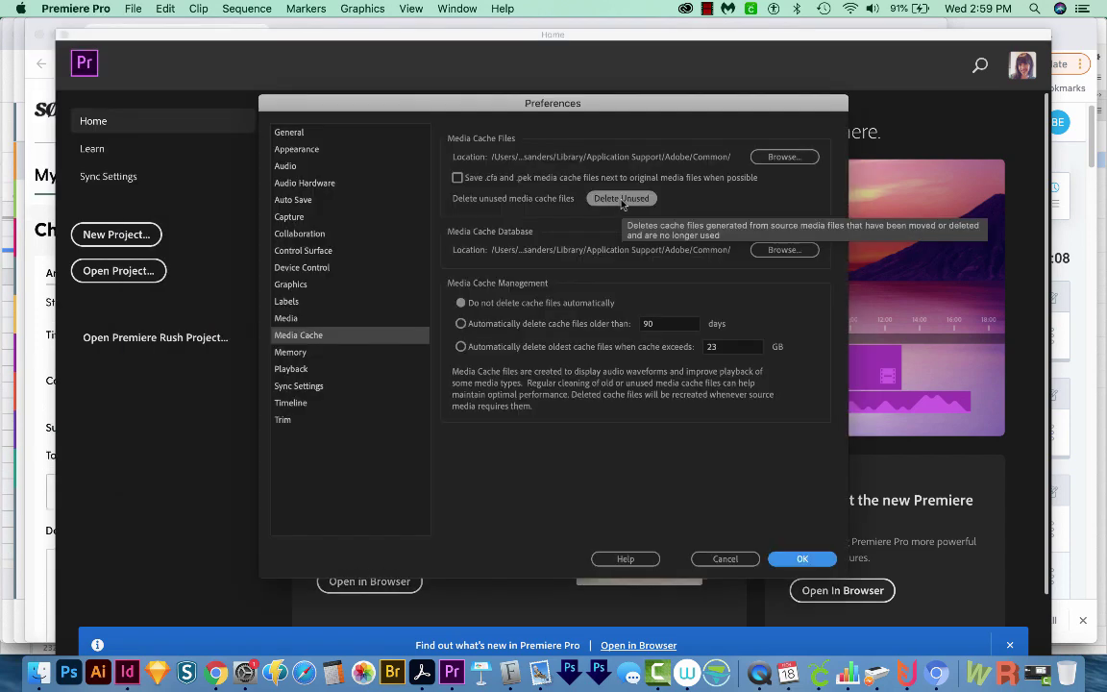
click(622, 199)
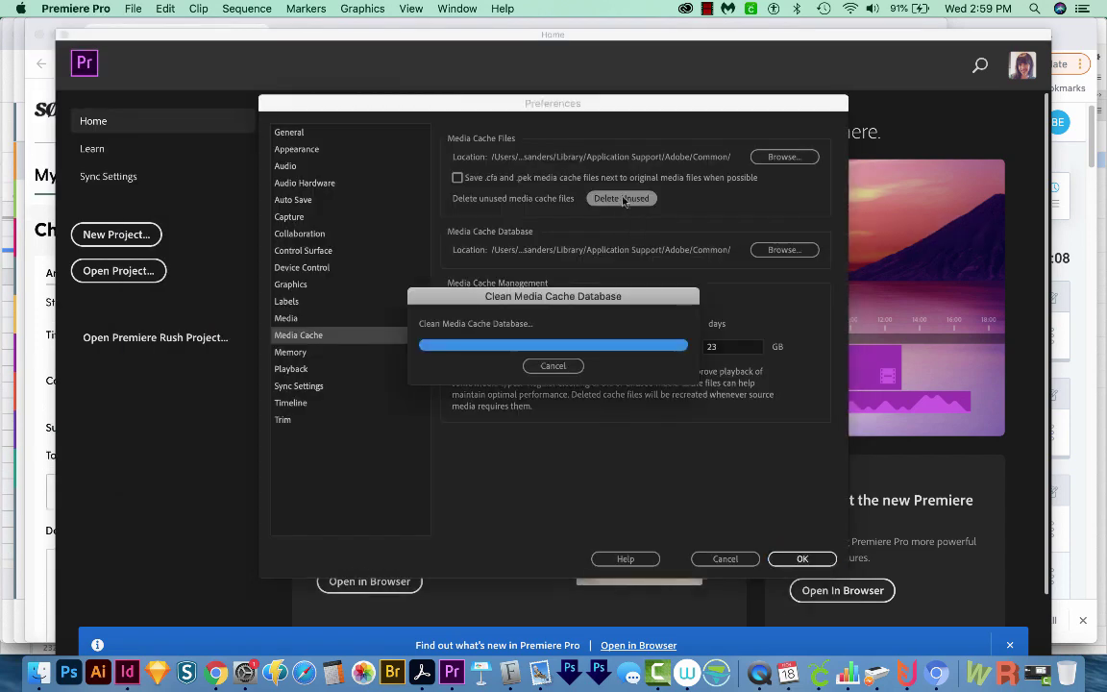
click(804, 560)
click(131, 10)
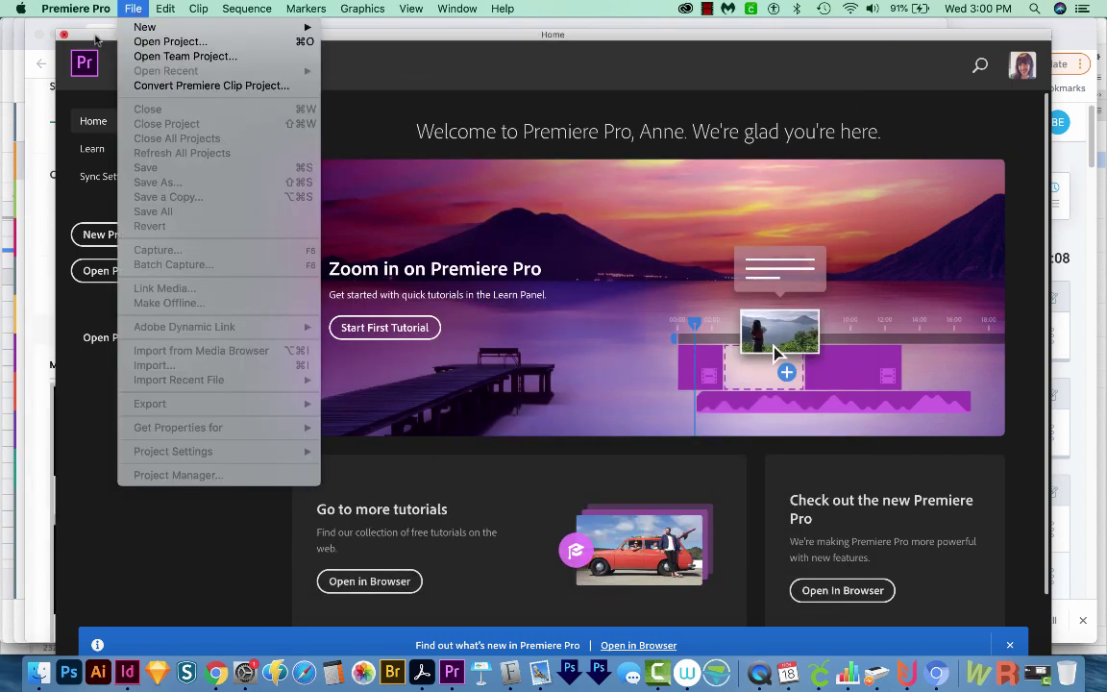
mouse_move(75, 8)
click(101, 185)
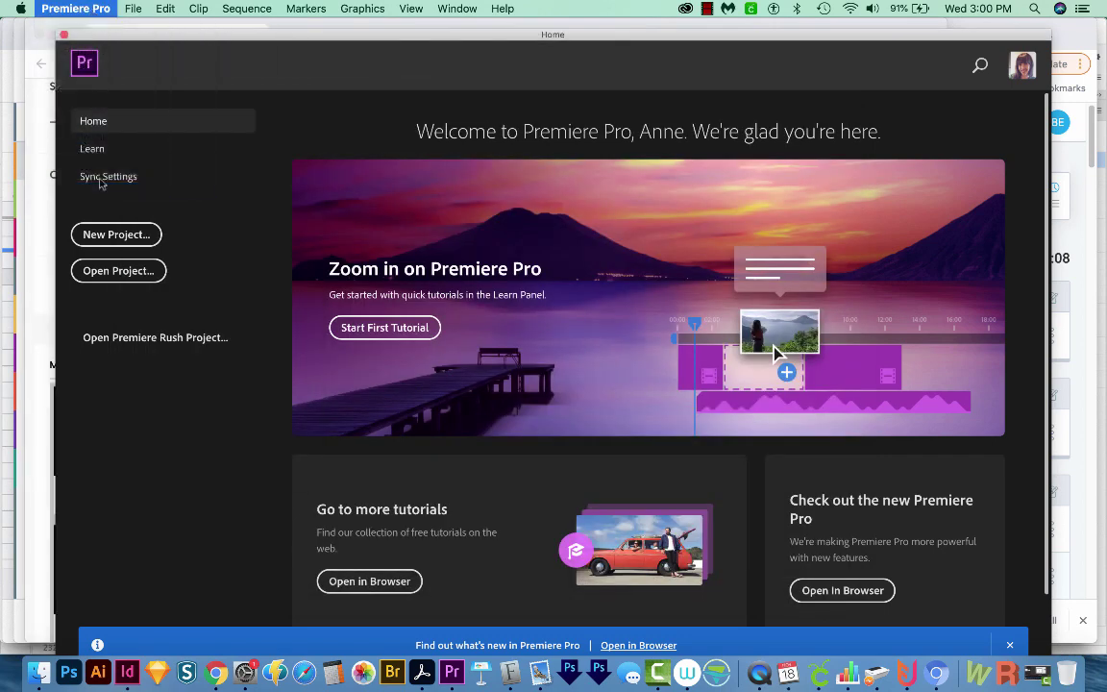